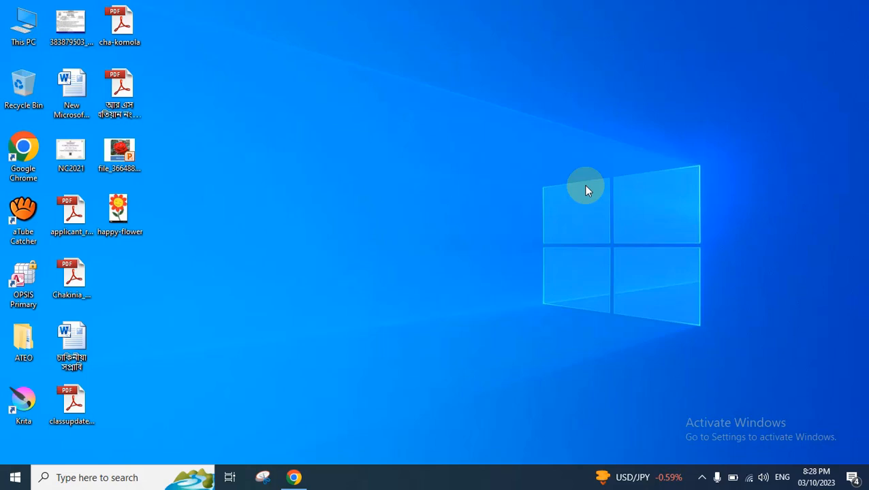
Switch to the My Blog site in Chrome and open the logged-in administrator's profile for editing
left_click(294, 477)
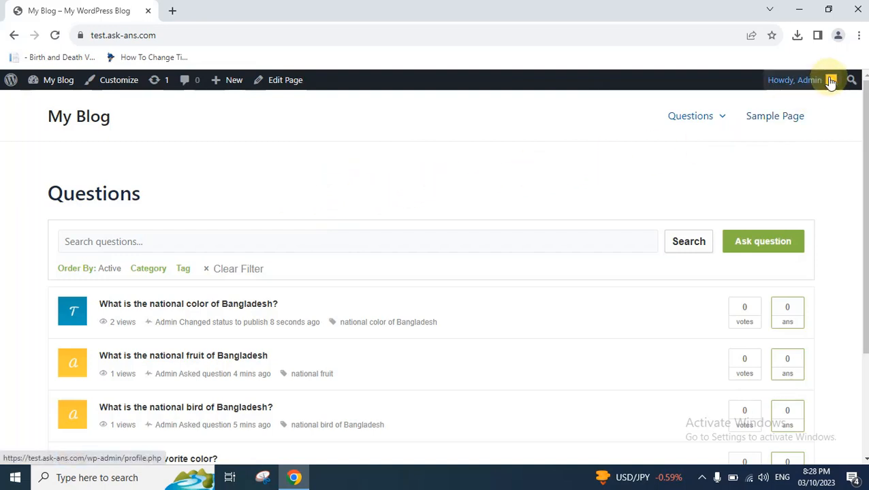
mouse_move(827, 85)
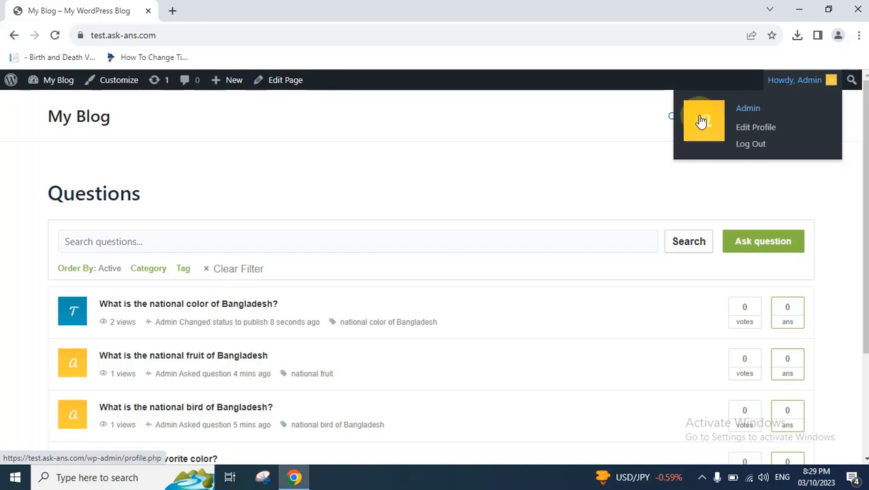
left_click(755, 128)
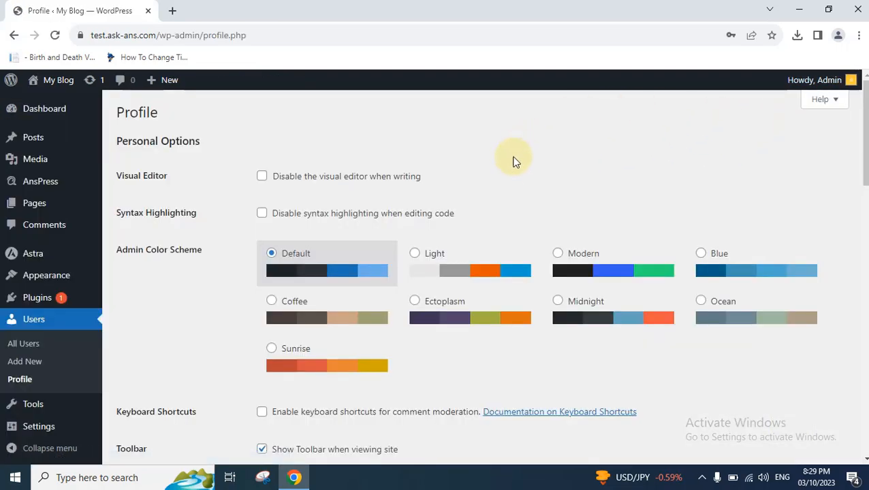
Examine the profile page, especially the options for changing the profile picture
scroll(490, 207, "down", 5)
scroll(493, 209, "down", 6)
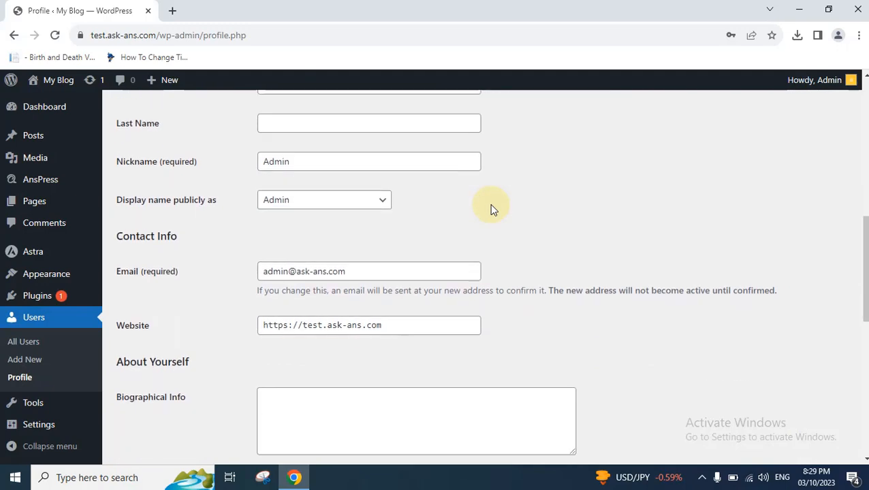
scroll(490, 207, "down", 2)
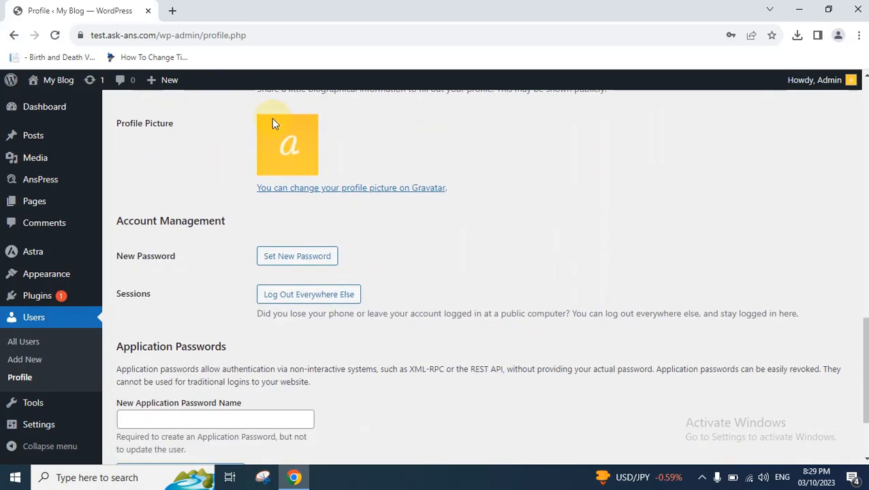
scroll(316, 167, "up", 1)
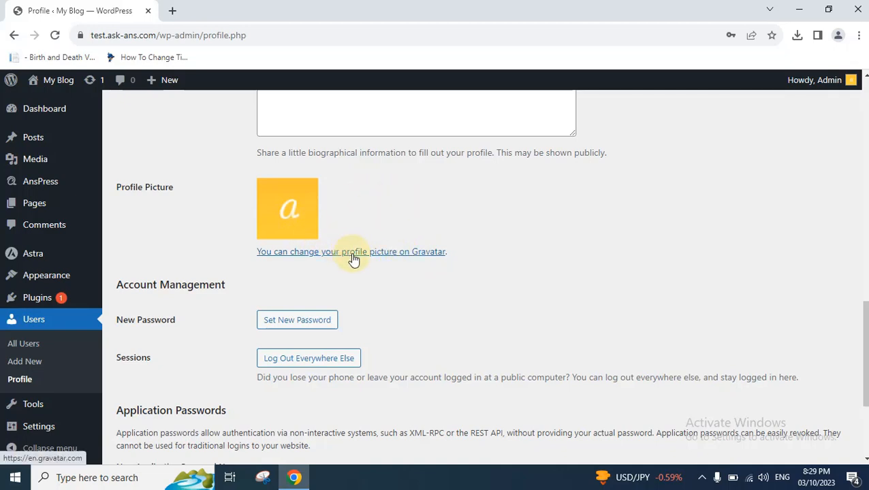
scroll(352, 258, "up", 8)
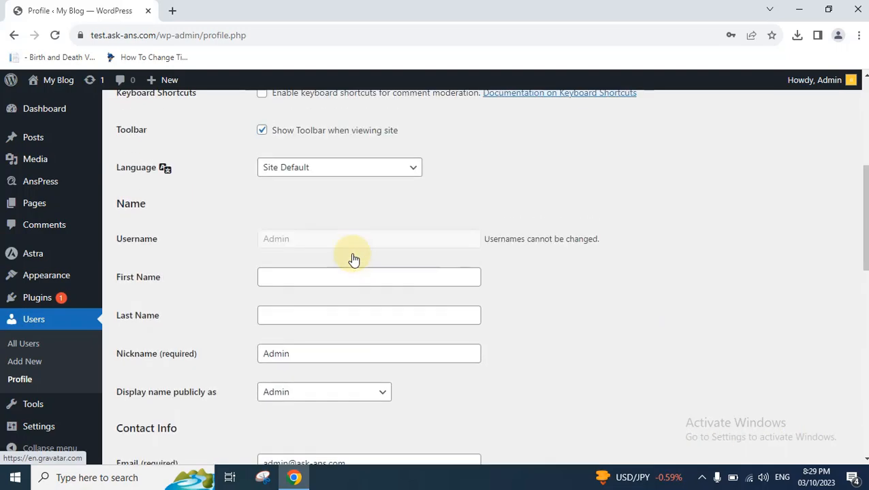
scroll(352, 258, "up", 5)
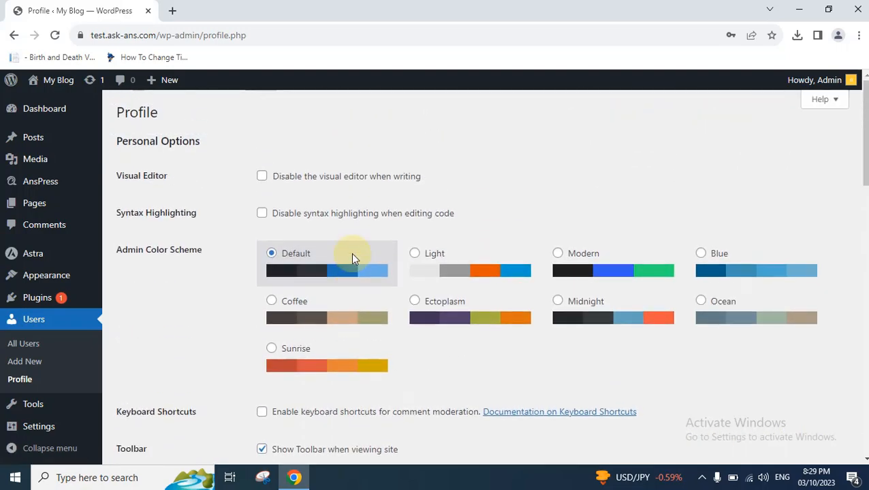
scroll(442, 298, "down", 10)
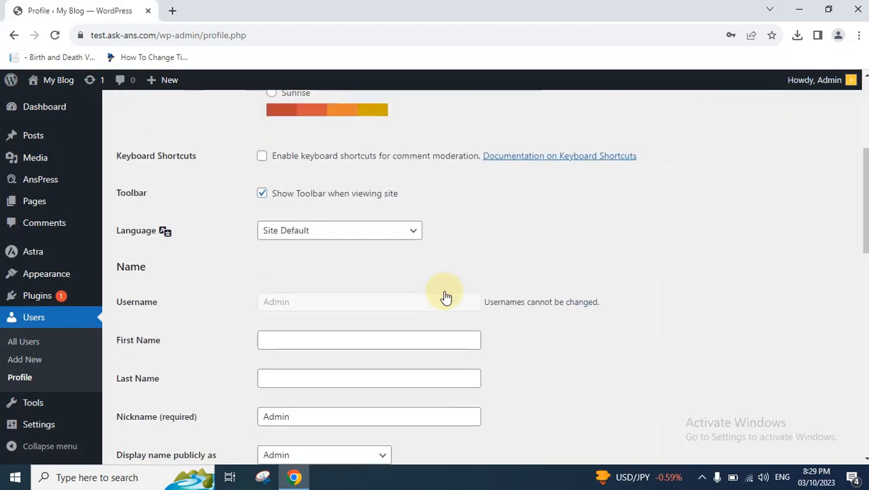
scroll(445, 298, "down", 2)
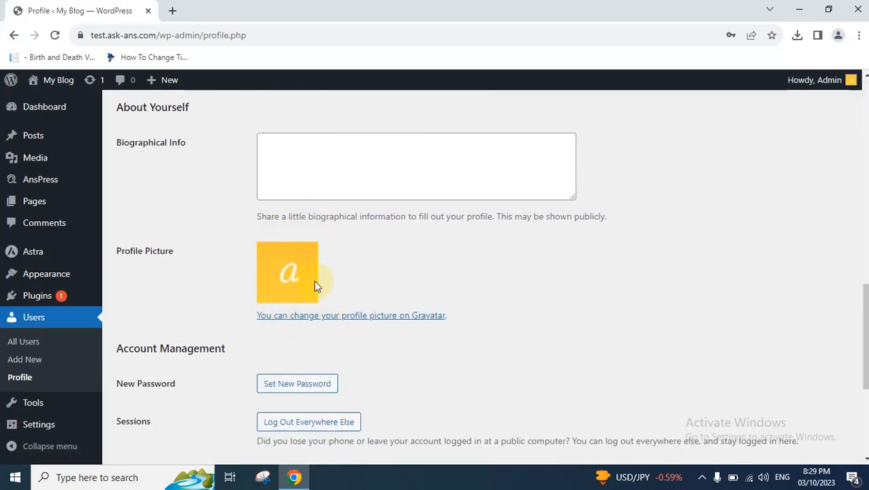
scroll(320, 295, "up", 15)
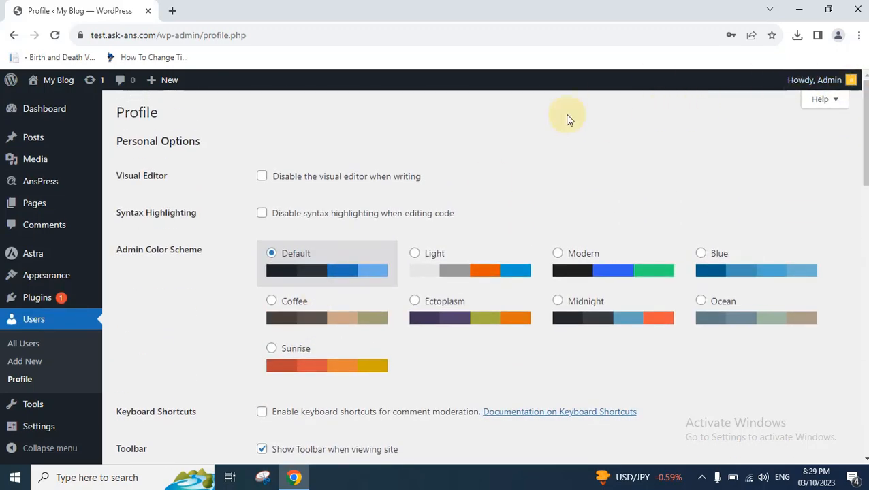
mouse_move(854, 88)
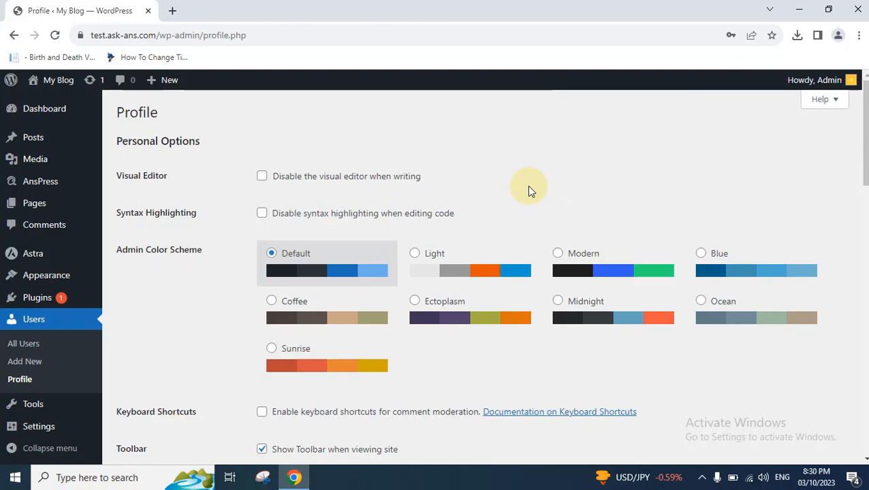
scroll(404, 267, "down", 3)
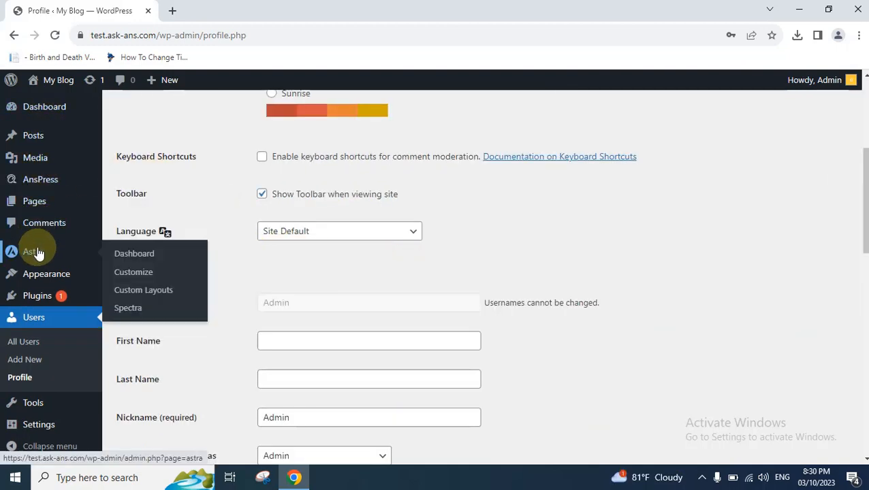
Search the WordPress plugin directory for "one user avatar" to add a new plugin
mouse_move(37, 298)
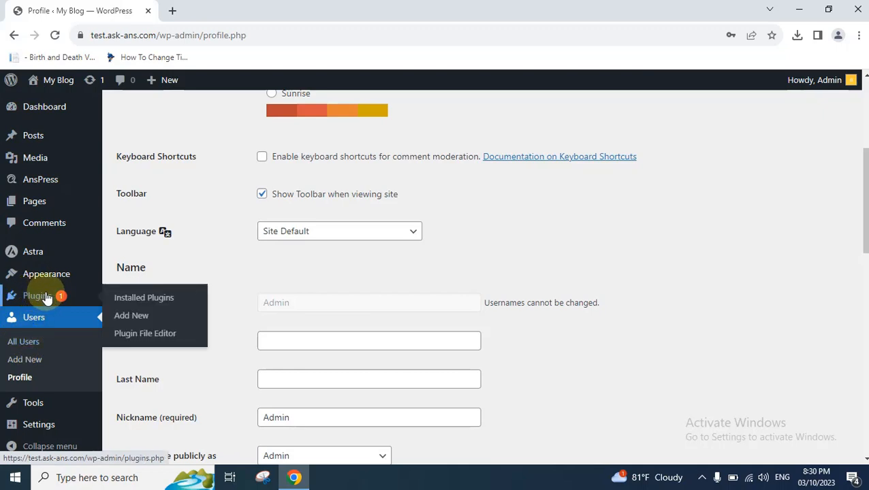
left_click(143, 319)
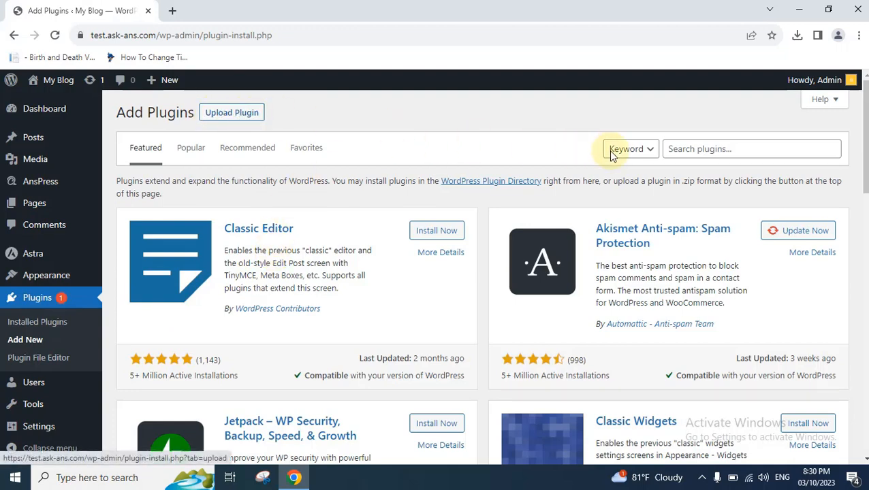
left_click(723, 151)
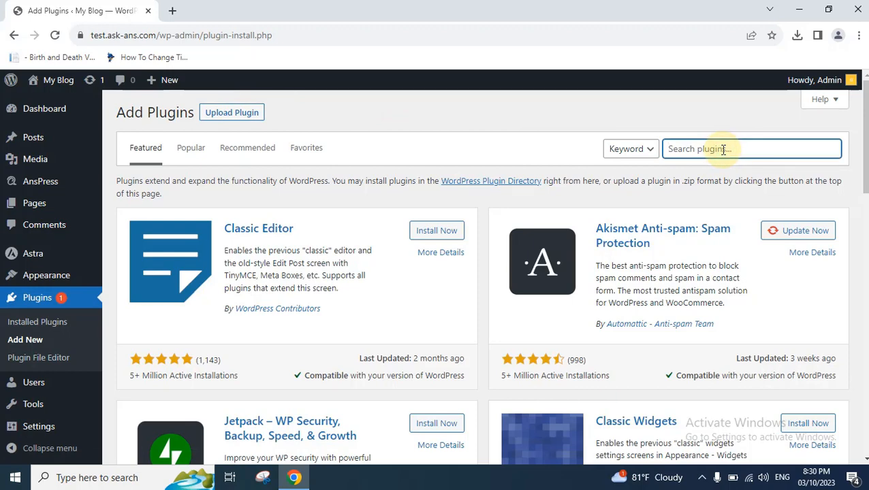
type("one")
type("user avatar")
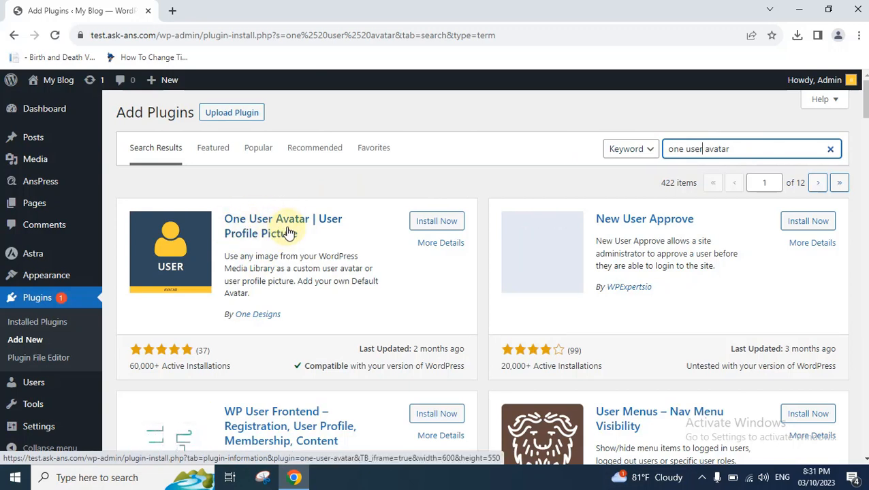
Install and activate the One User Avatar | User Profile Picture plugin, and dismiss the notice on the plugins page
left_click(443, 222)
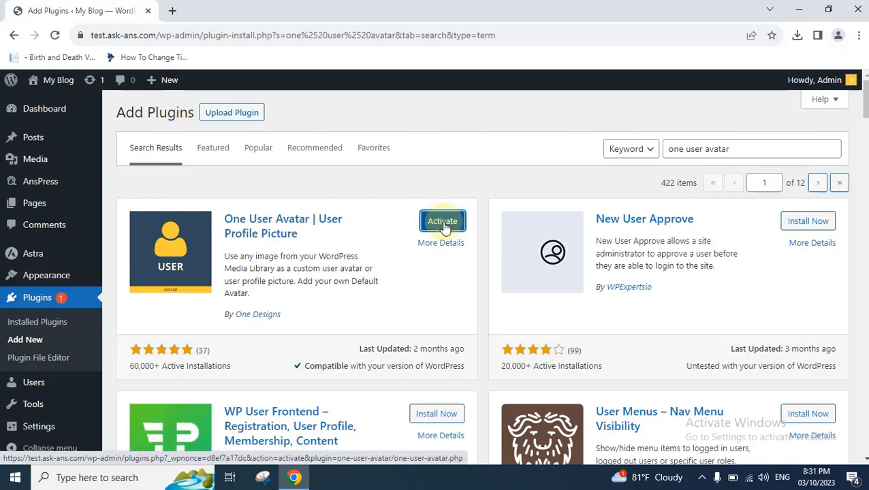
left_click(443, 224)
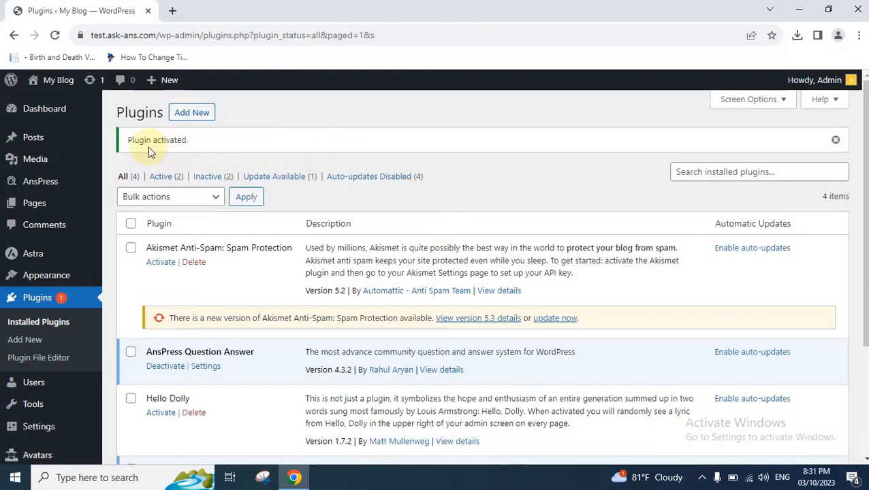
left_click(836, 140)
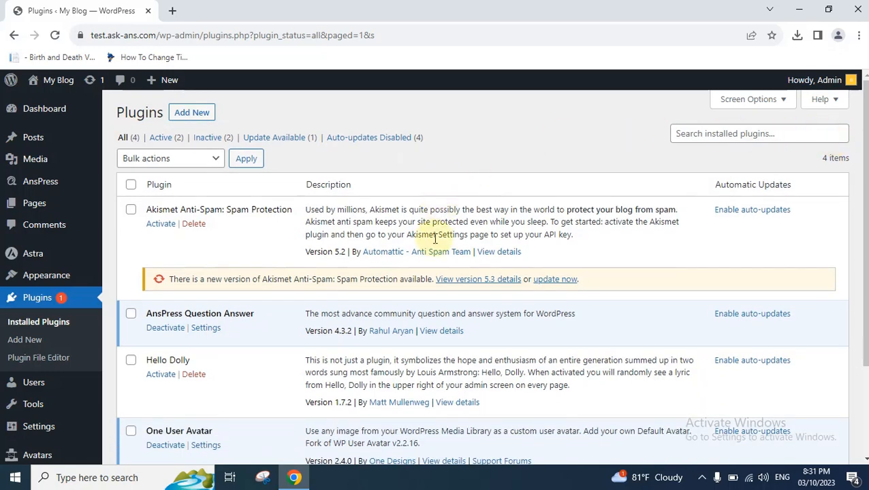
scroll(436, 235, "down", 3)
scroll(468, 227, "up", 2)
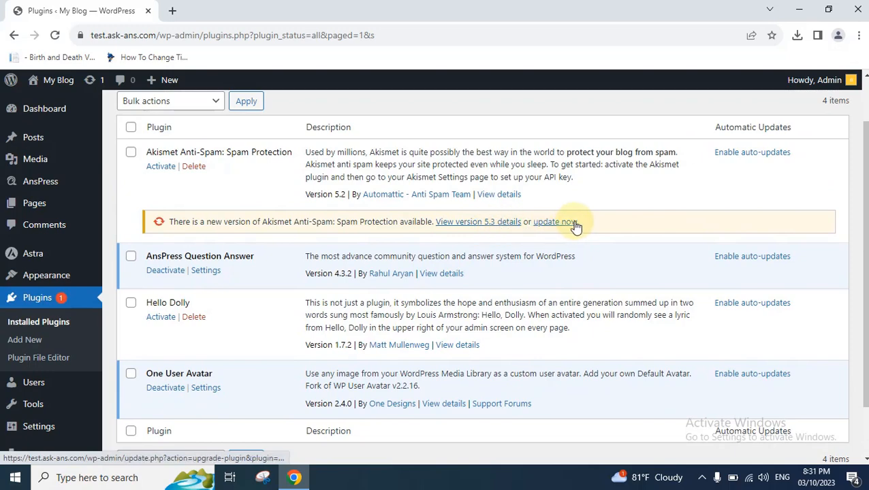
scroll(574, 225, "up", 2)
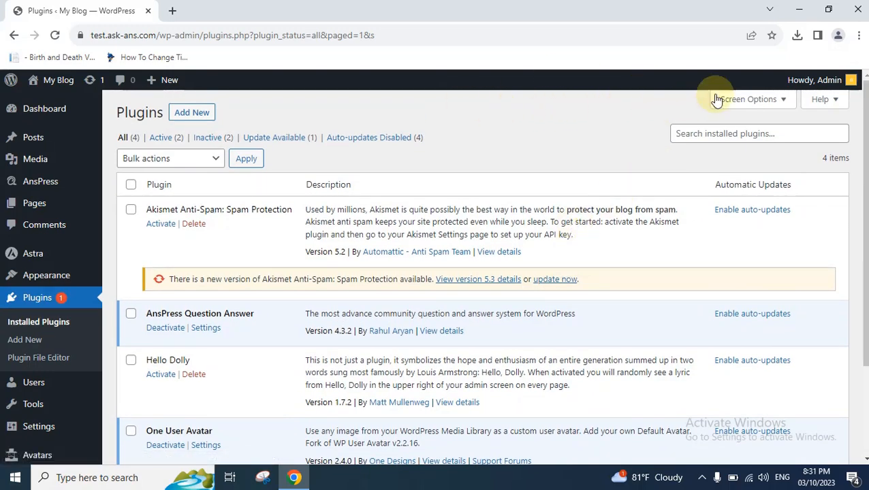
Open the administrator's profile for editing again and go to its Profile Picture section
mouse_move(818, 81)
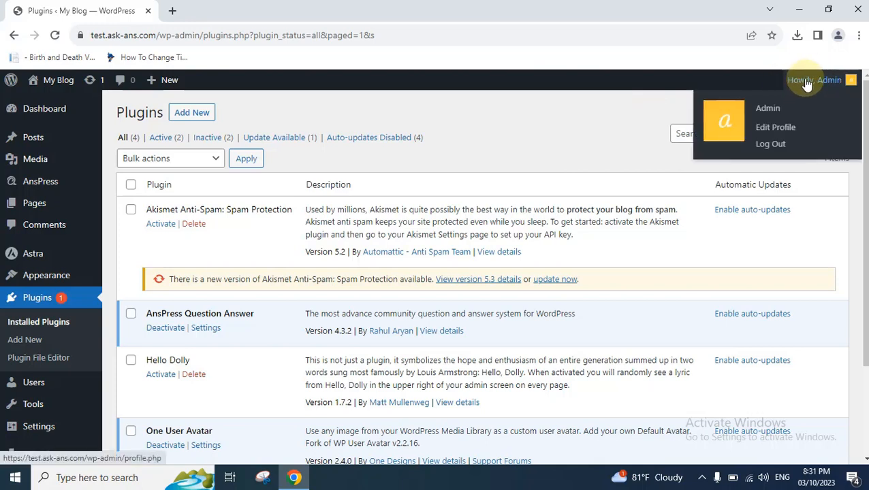
left_click(779, 128)
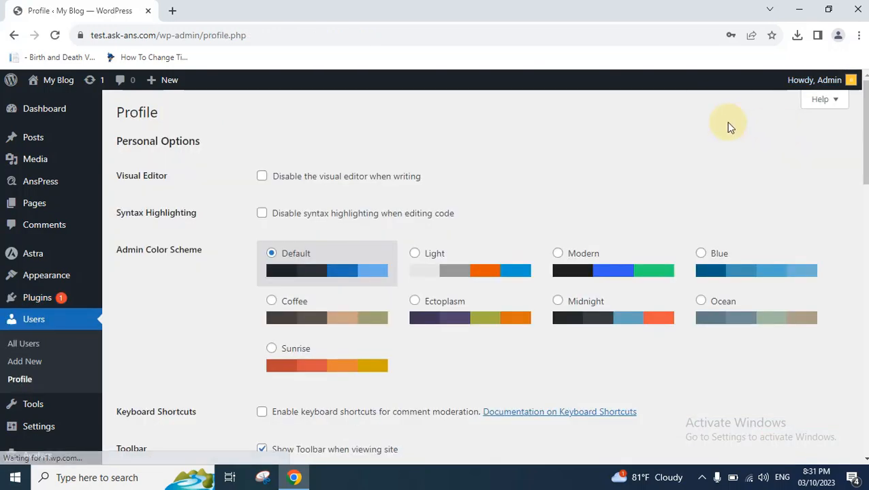
scroll(545, 201, "down", 12)
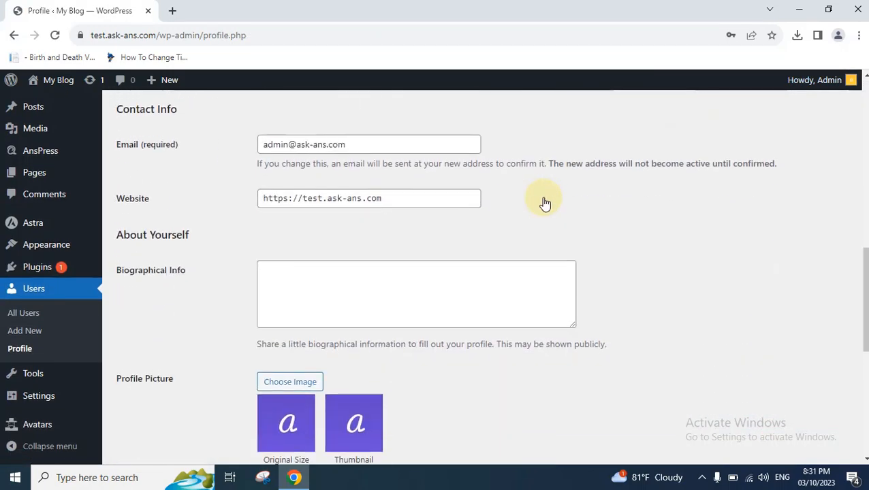
scroll(545, 203, "down", 1)
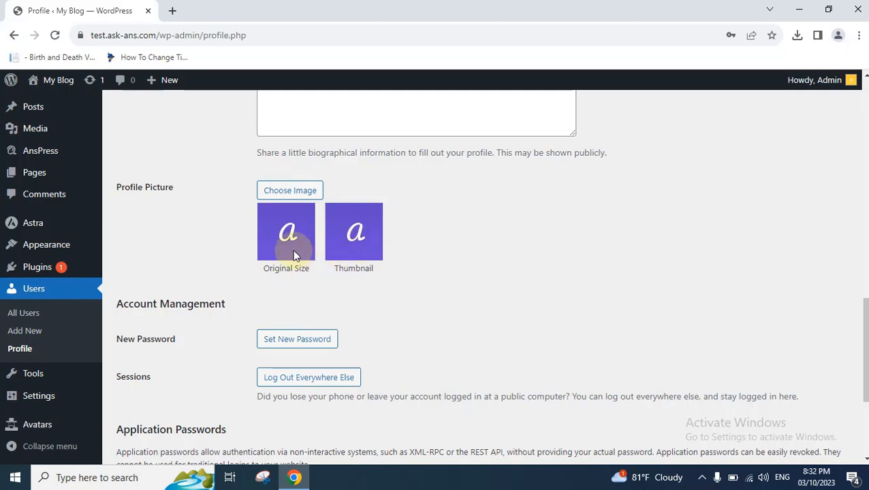
Upload the happy-flower image from the Desktop and choose it as the profile picture
left_click(292, 193)
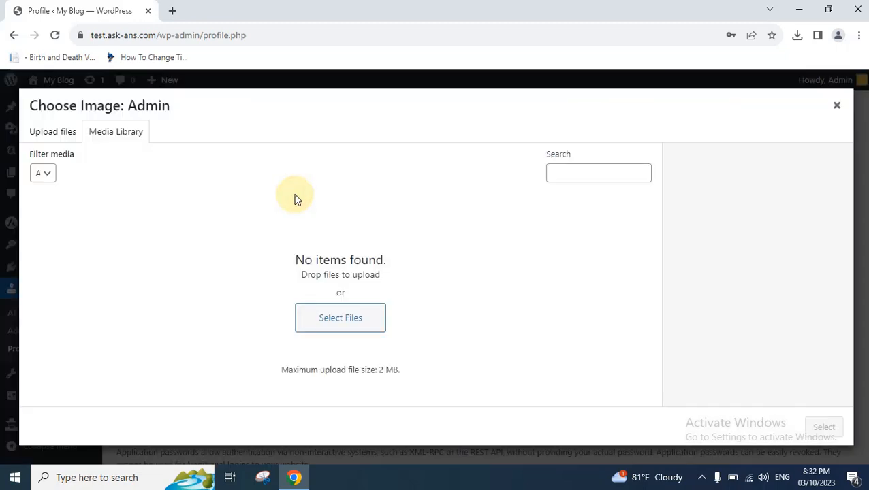
left_click(354, 321)
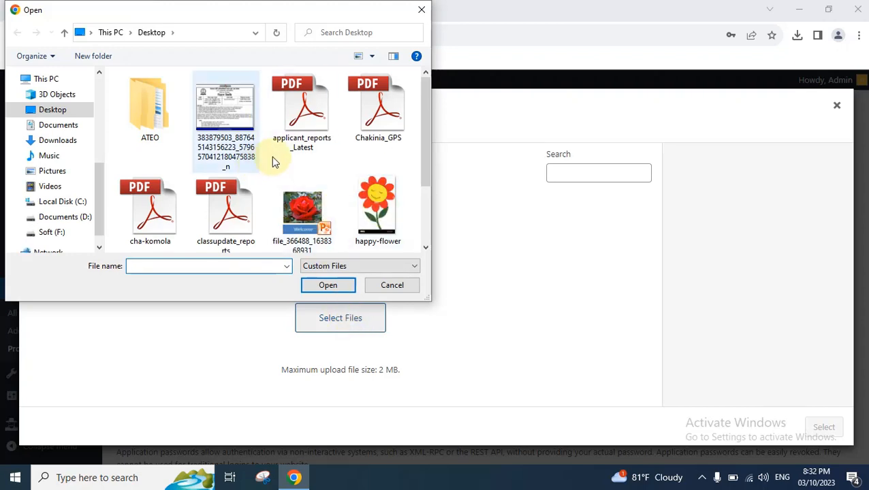
scroll(272, 159, "down", 2)
scroll(275, 160, "up", 2)
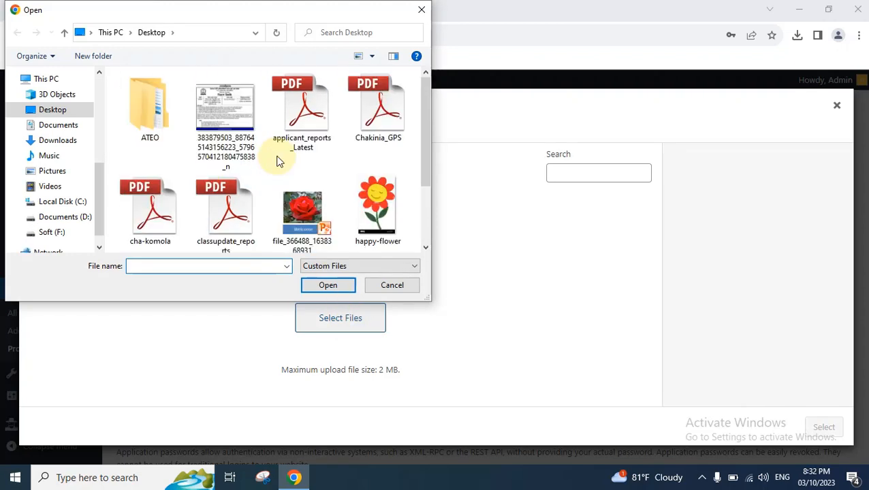
left_click(382, 198)
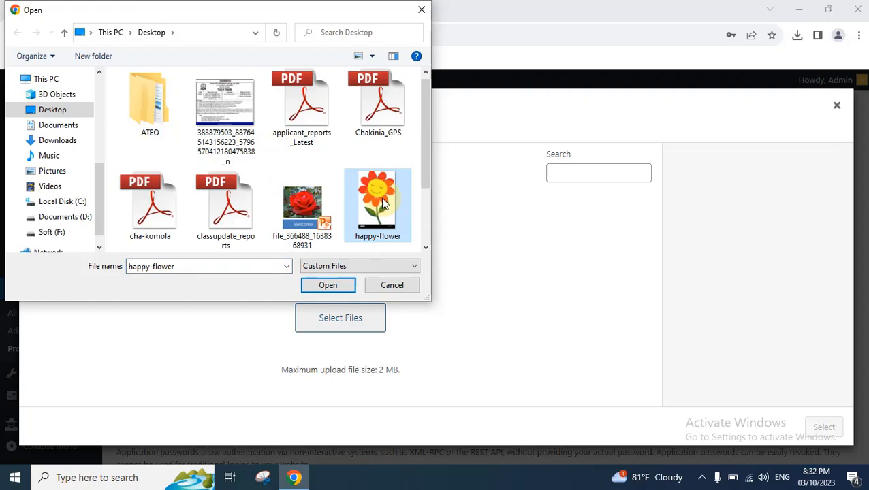
left_click(340, 285)
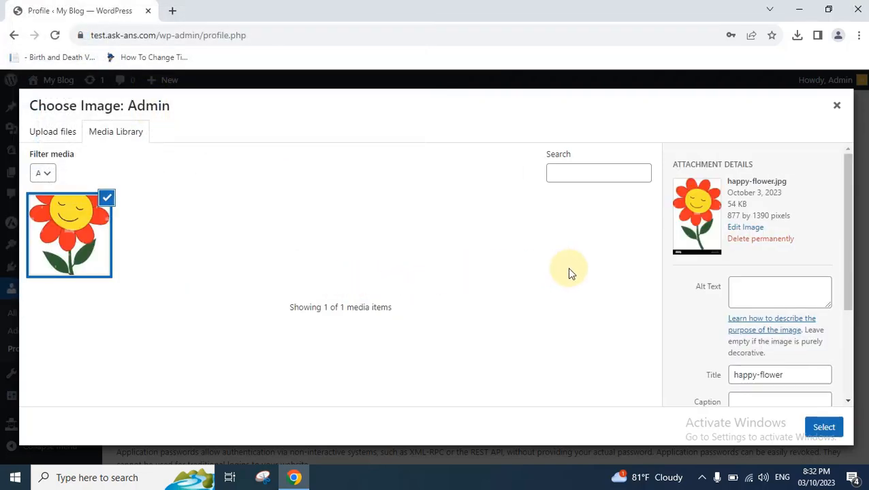
left_click(818, 431)
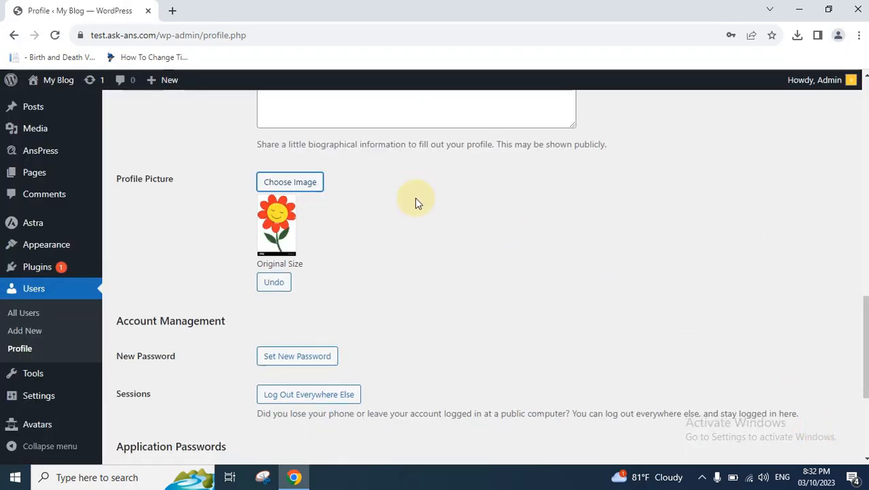
Save the profile with the new picture and check the avatar beside the account greeting
scroll(414, 202, "down", 3)
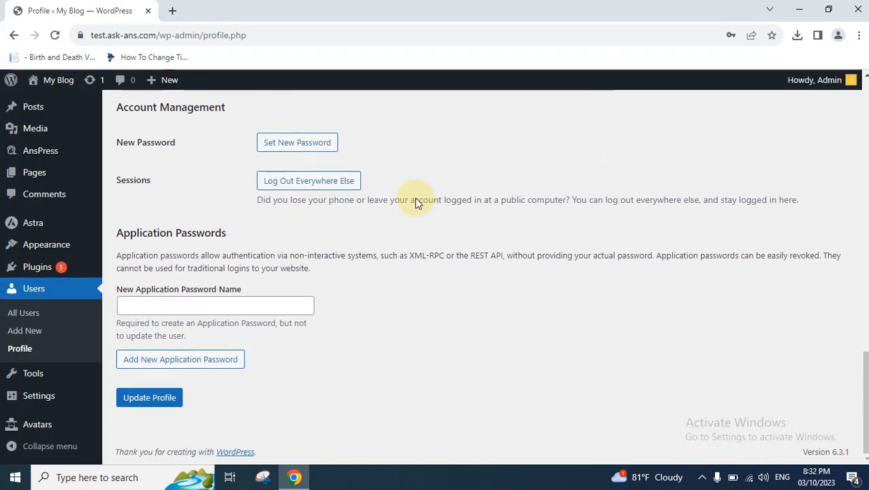
left_click(152, 403)
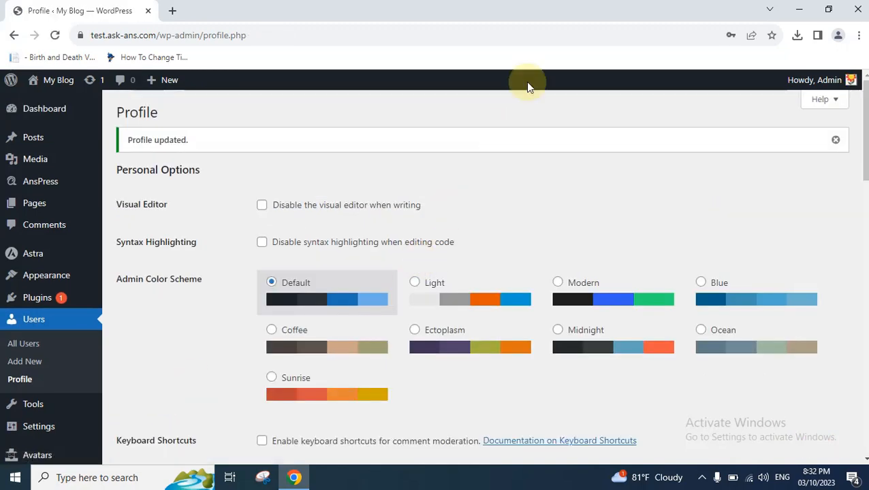
mouse_move(824, 82)
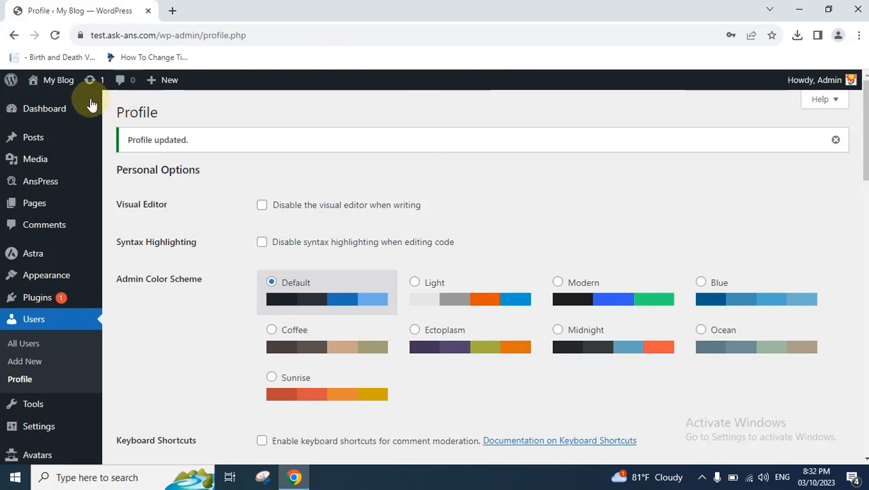
Visit the My Blog site and check the administrator's avatar beside the listed questions, finishing by minimizing the browser window
mouse_move(57, 83)
left_click(49, 103)
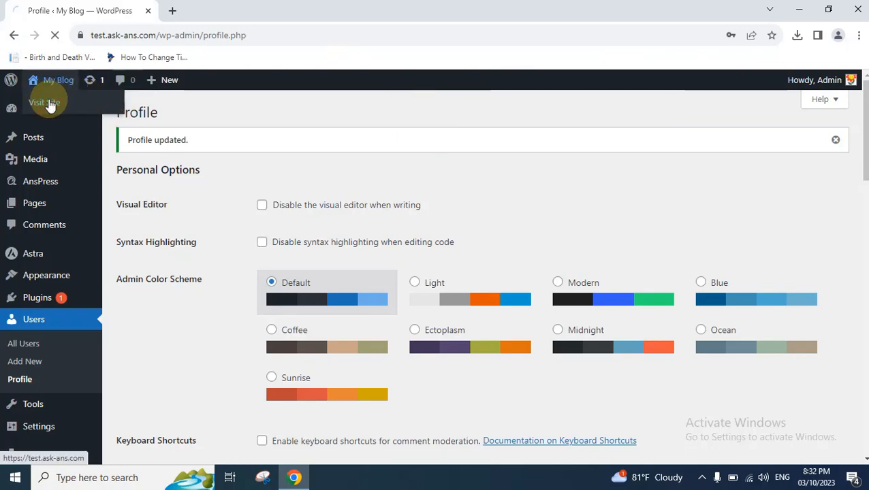
scroll(201, 218, "down", 2)
scroll(202, 218, "down", 1)
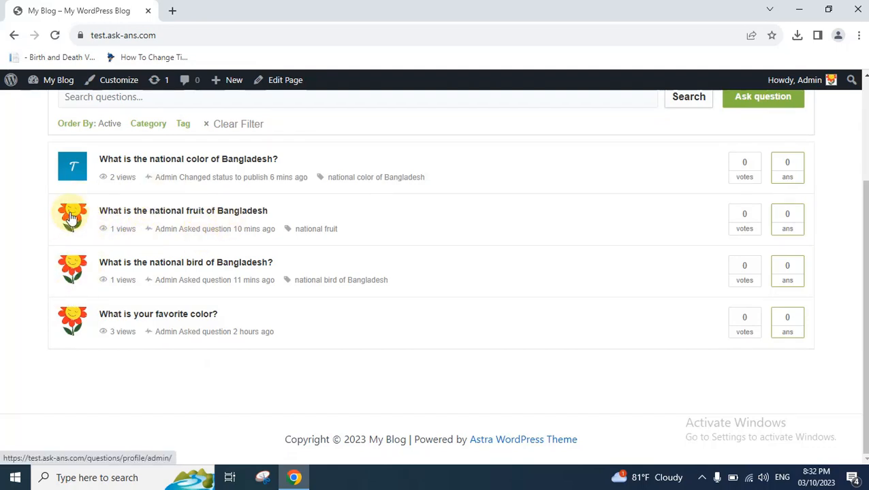
scroll(71, 225, "up", 2)
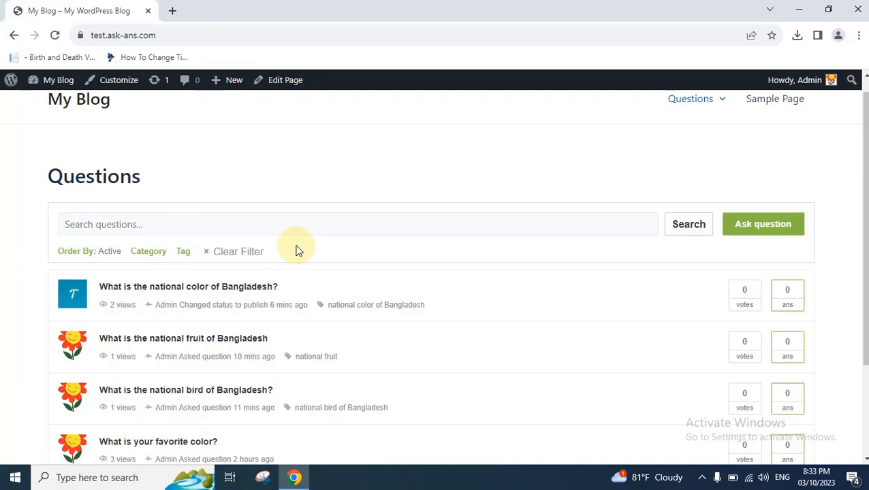
scroll(297, 250, "down", 1)
scroll(298, 251, "up", 1)
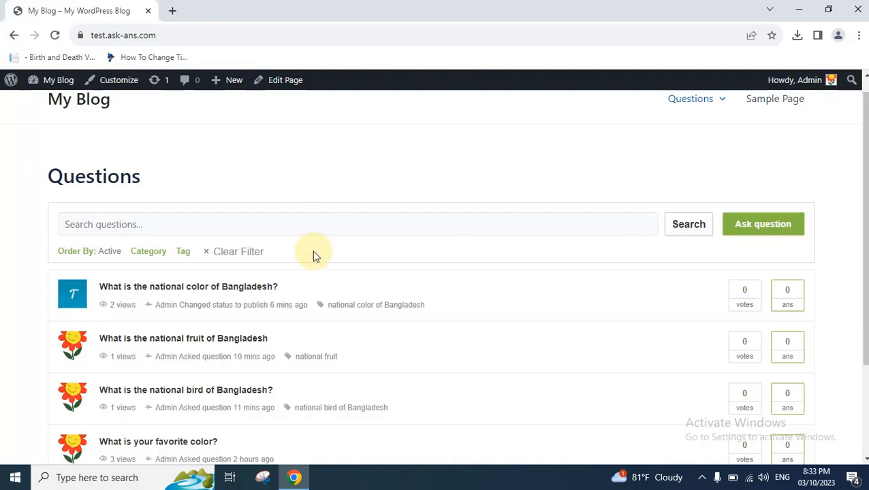
scroll(315, 265, "down", 3)
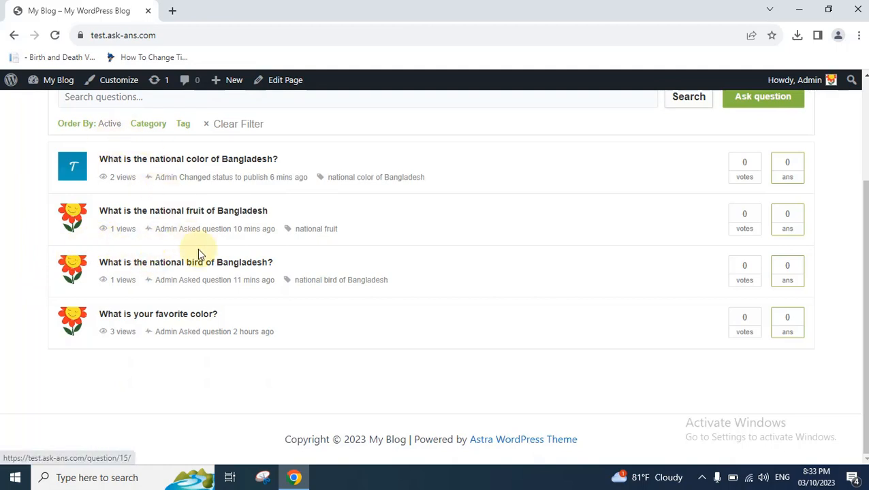
scroll(199, 252, "up", 3)
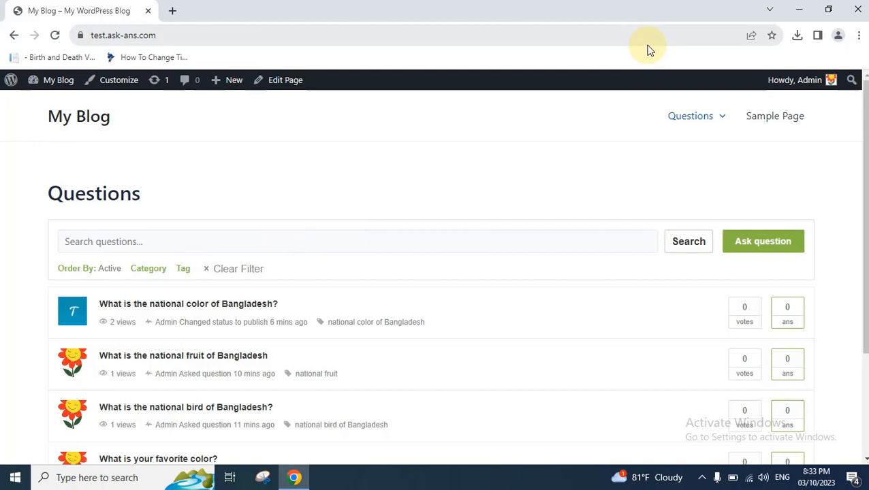
left_click(800, 9)
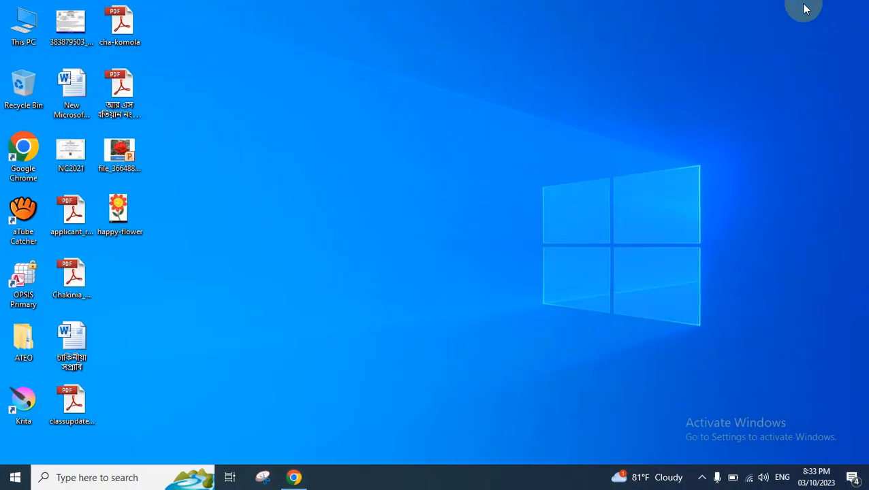